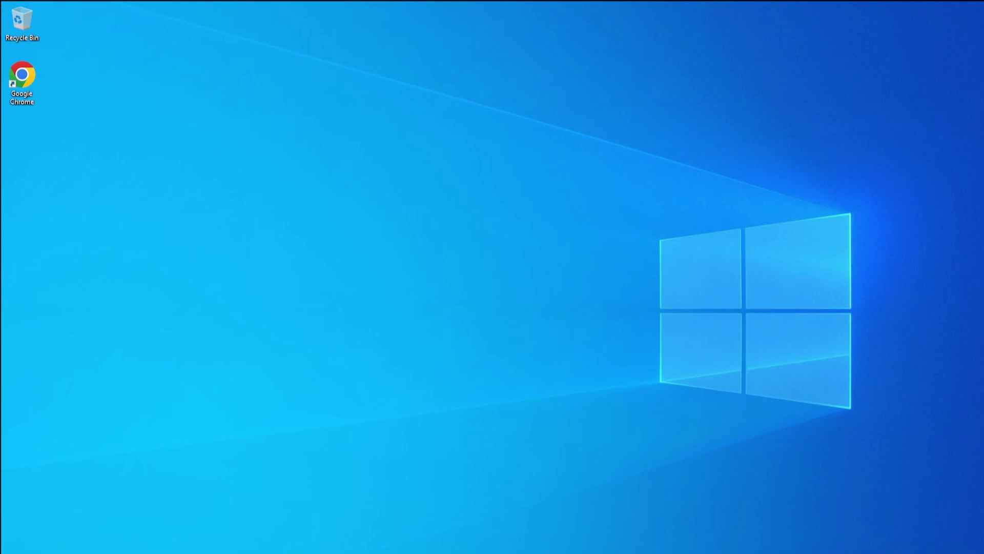
In File Explorer, go to Documents > New folder > I think this is safe > no one will know
{"action": "key", "text": "super+e"}
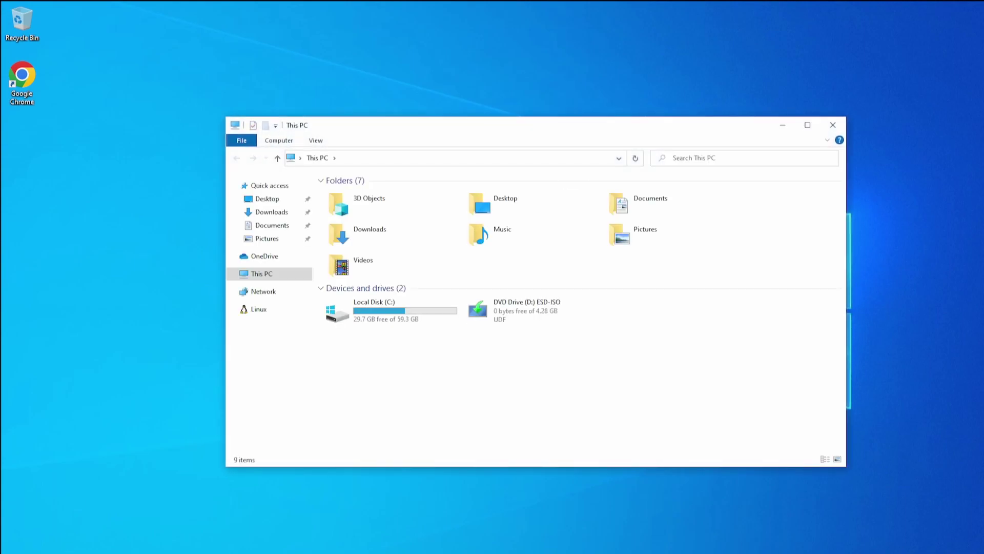
{"action": "left_click", "coordinate": [283, 226]}
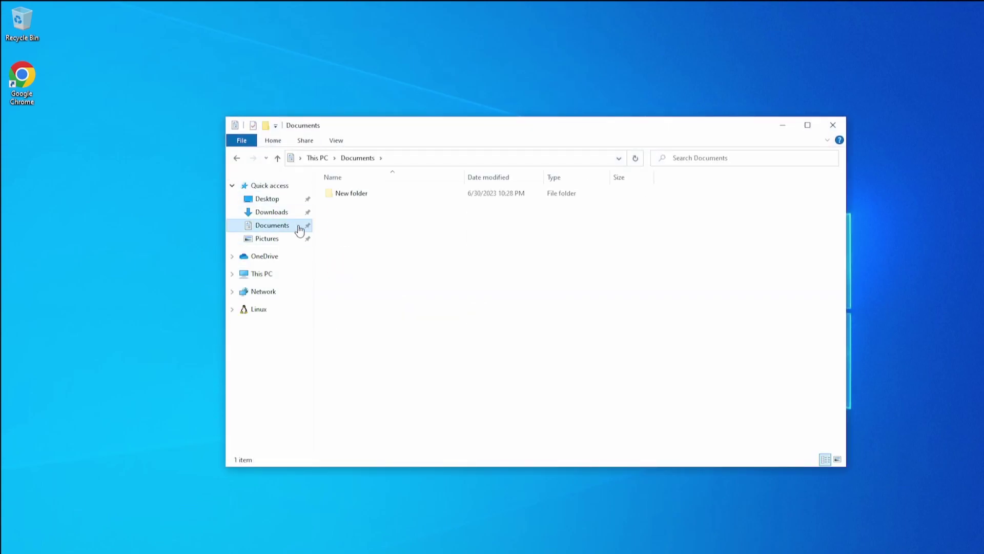
{"action": "double_click", "coordinate": [365, 197]}
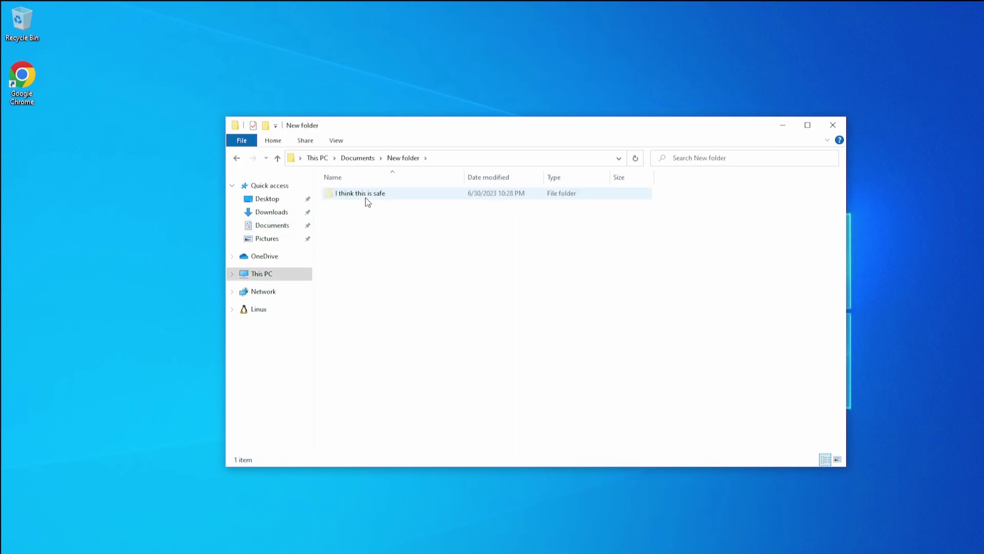
{"action": "double_click", "coordinate": [366, 201]}
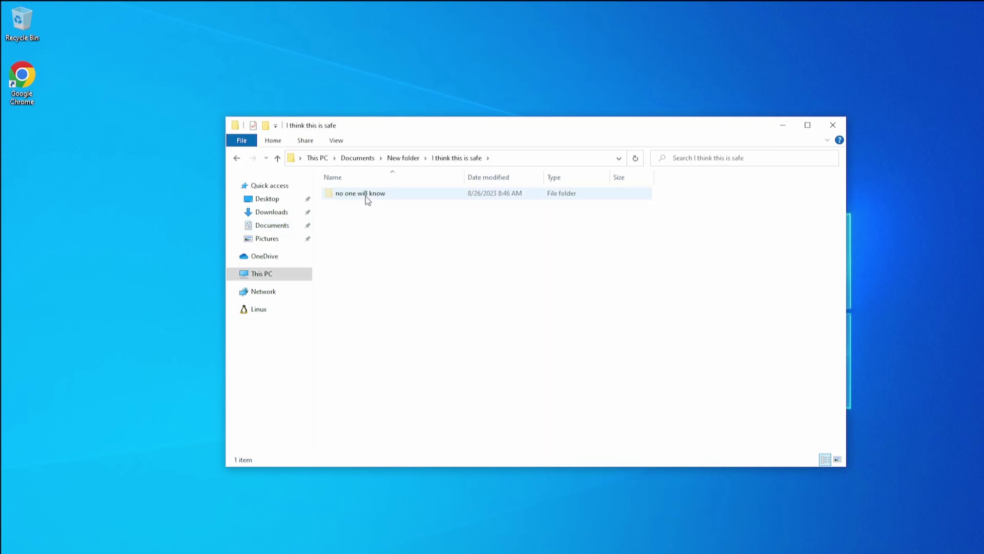
{"action": "double_click", "coordinate": [366, 197]}
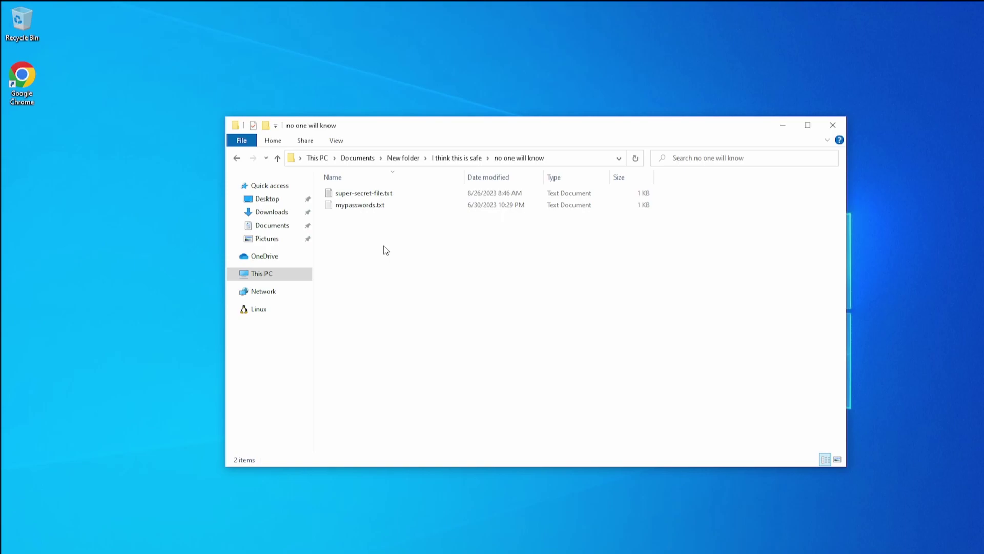
Open super-secret-file.txt in Notepad, select its text, then close it
{"action": "double_click", "coordinate": [400, 195]}
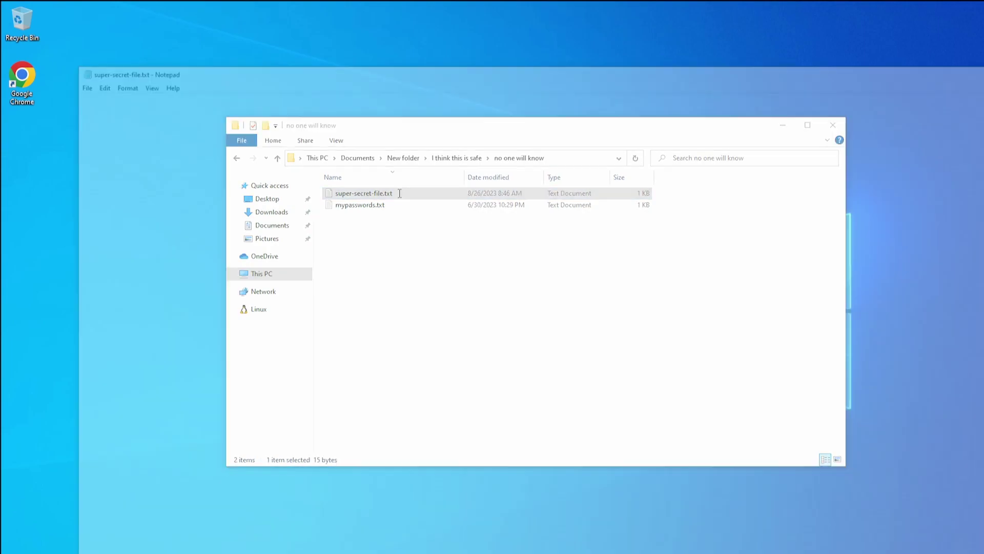
{"action": "key", "text": "ctrl+a"}
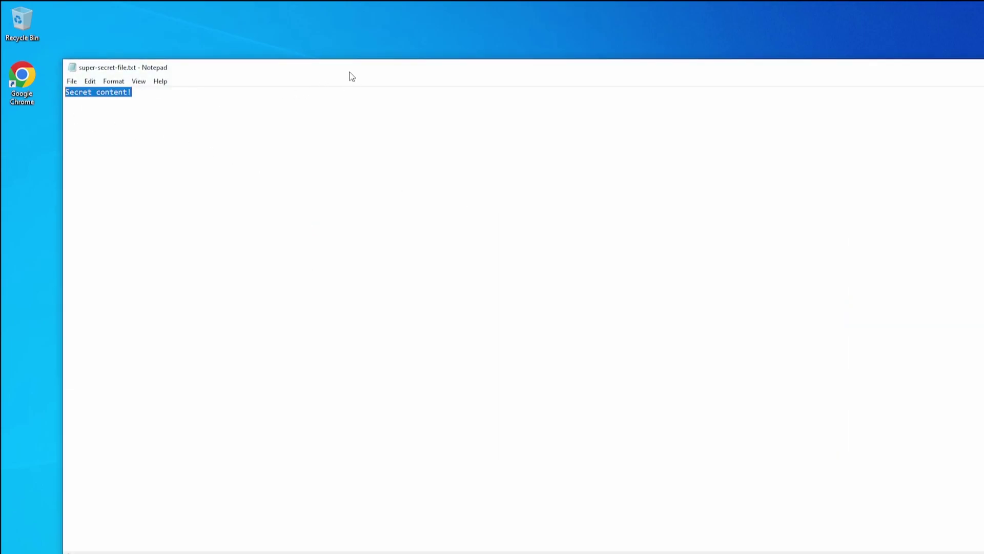
{"action": "left_click_drag", "start_coordinate": [349, 69], "coordinate": [385, 101]}
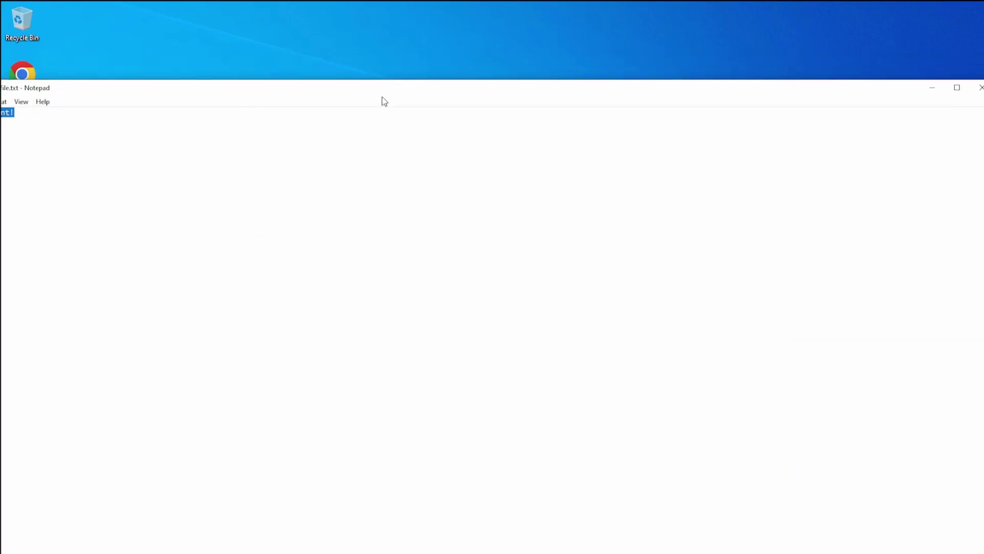
{"action": "left_click", "coordinate": [980, 88]}
Open mypasswords.txt in Notepad to view its contents
{"action": "left_click", "coordinate": [410, 209]}
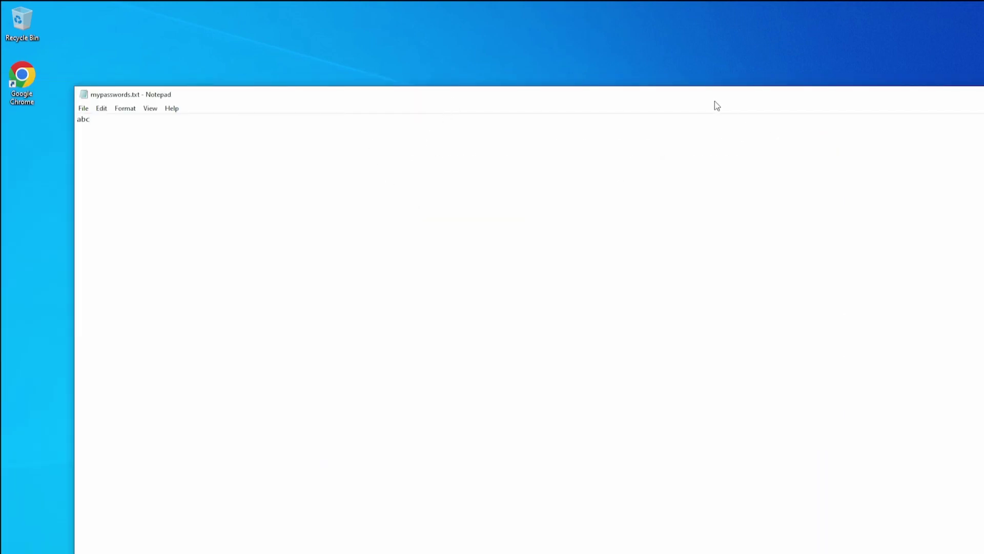
{"action": "left_click_drag", "start_coordinate": [716, 105], "coordinate": [629, 108]}
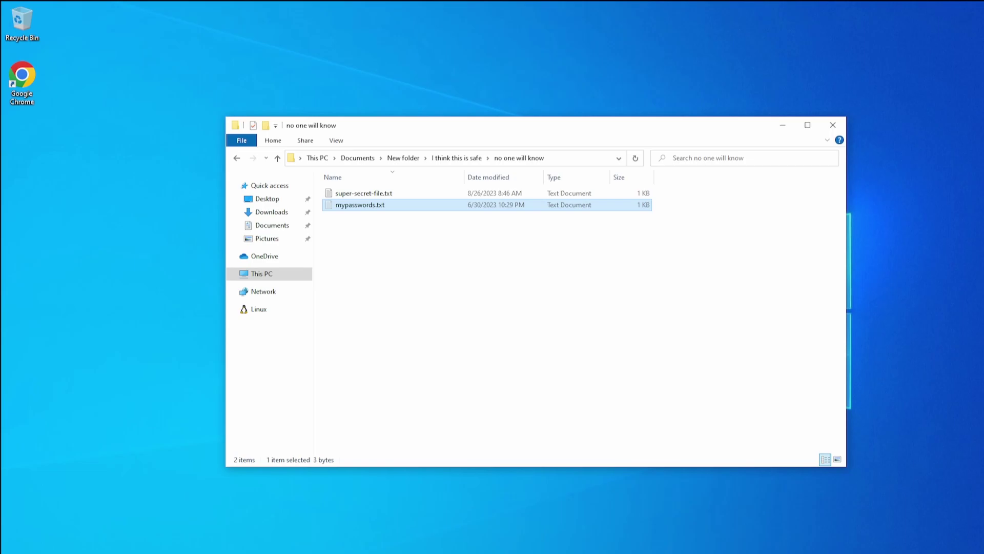
{"action": "key", "text": "super"}
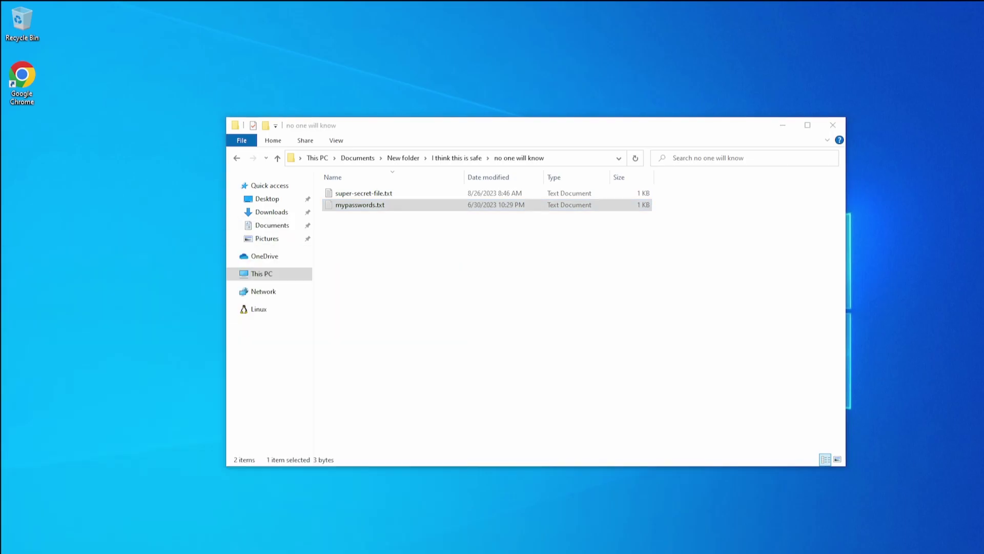
Run ipconfig, net user and net localgroup in Command Prompt
{"action": "type", "text": "ipconfi"}
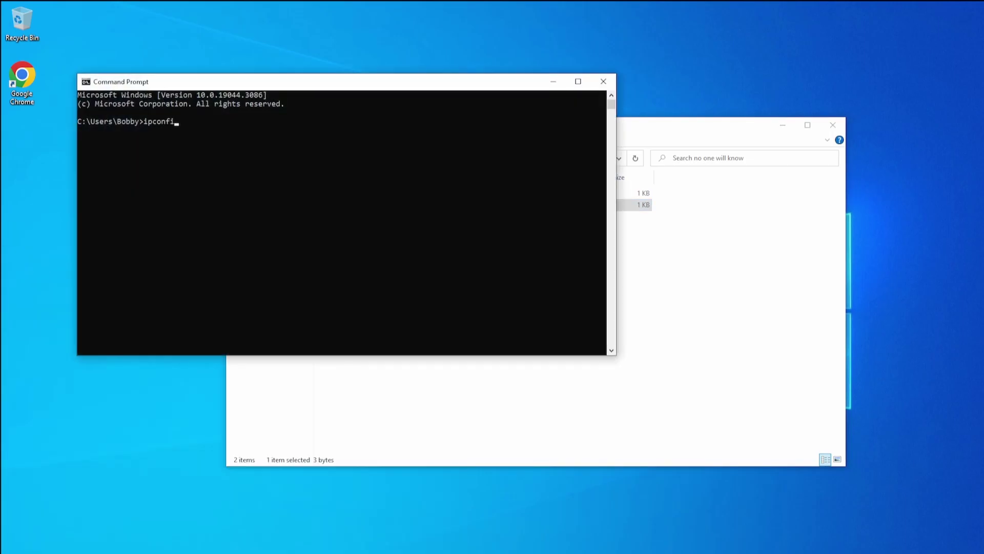
{"action": "type", "text": "g"}
{"action": "key", "text": "Return"}
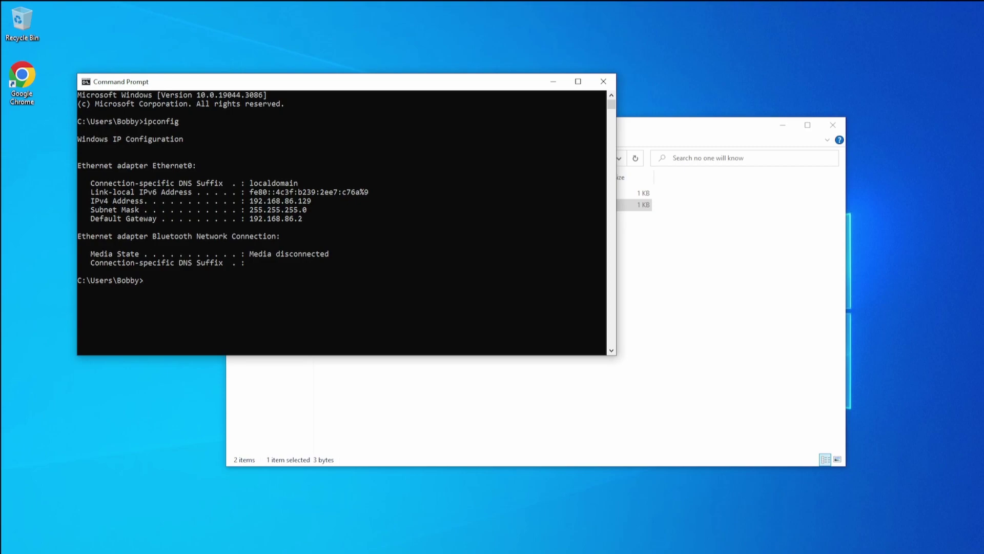
{"action": "type", "text": "net user"}
{"action": "key", "text": "Return"}
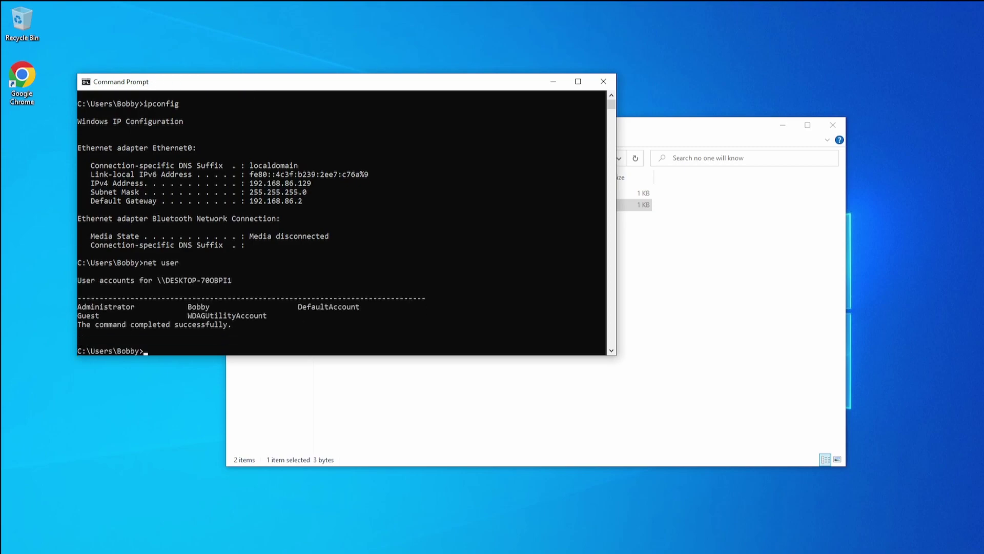
{"action": "type", "text": "net localgroup"}
{"action": "key", "text": "Return"}
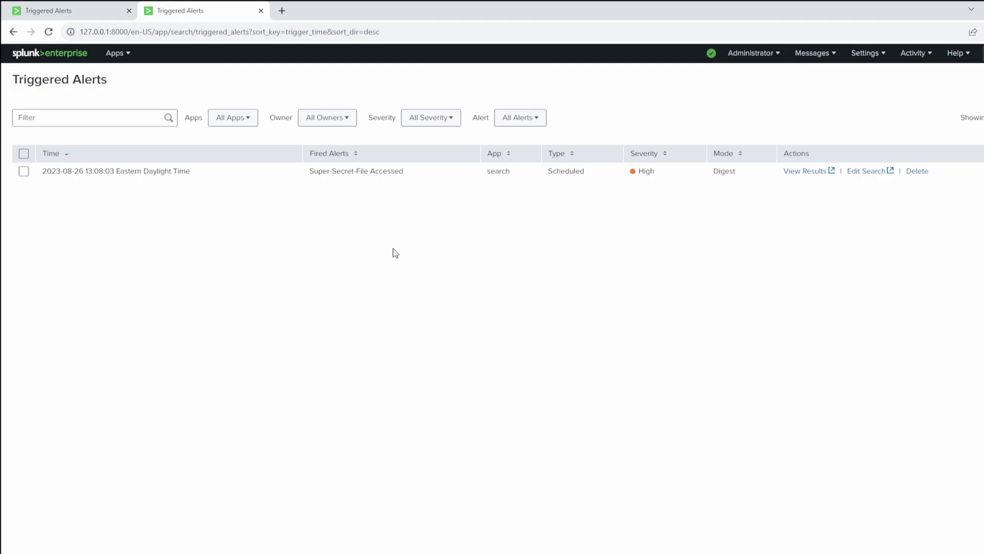
View the Super-Secret-File Accessed alert's results and select logon ID 0x7432AA
{"action": "left_click", "coordinate": [806, 173]}
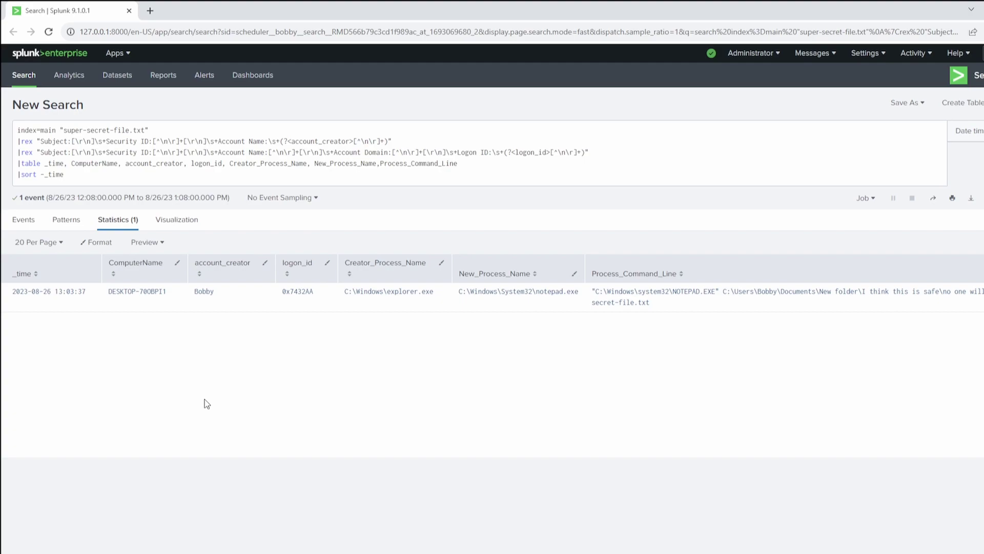
{"action": "left_click_drag", "start_coordinate": [314, 300], "coordinate": [282, 306]}
{"action": "key", "text": "ctrl+c"}
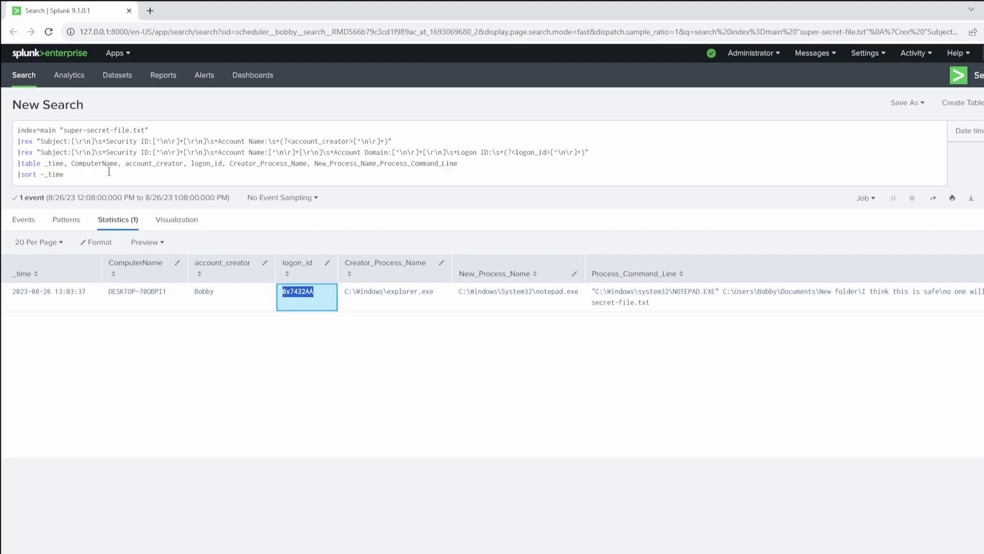
Replace the query with index=main 0x7432AA and run the search
{"action": "left_click", "coordinate": [109, 172]}
{"action": "key", "text": "ctrl+a"}
{"action": "type", "text": "index=main"}
{"action": "key", "text": "ctrl+v"}
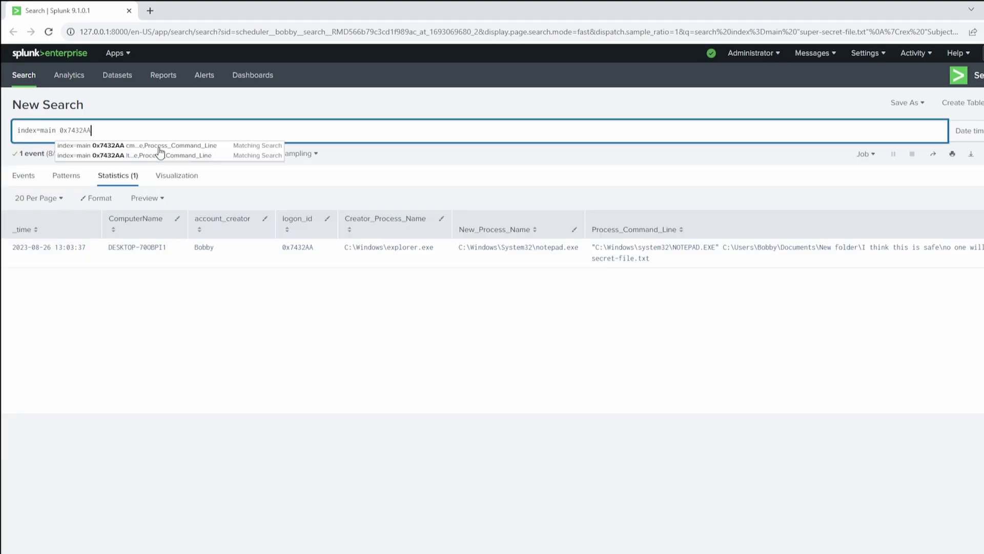
{"action": "key", "text": "Return"}
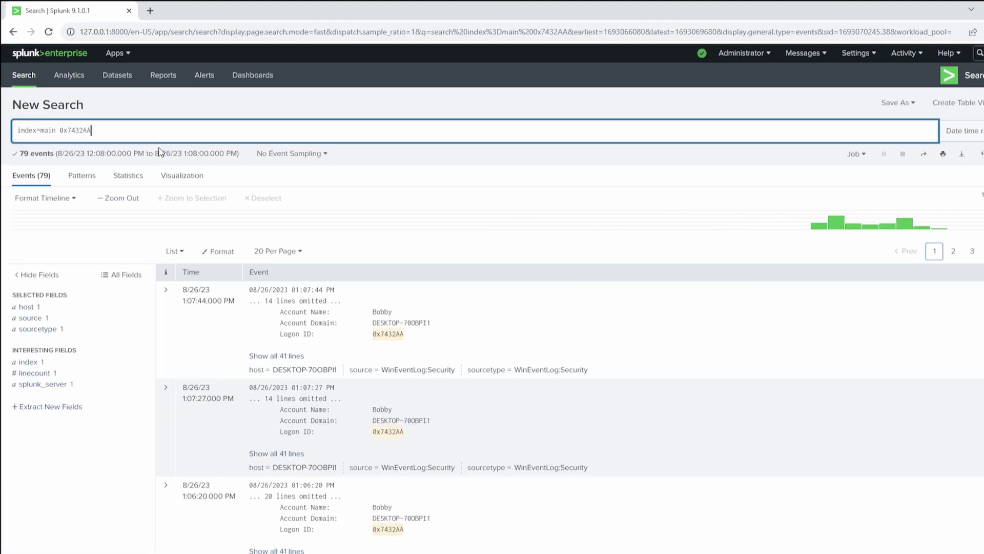
Set Max Lines to All lines and switch the search to Verbose Mode
{"action": "left_click", "coordinate": [221, 252]}
{"action": "left_click", "coordinate": [268, 338]}
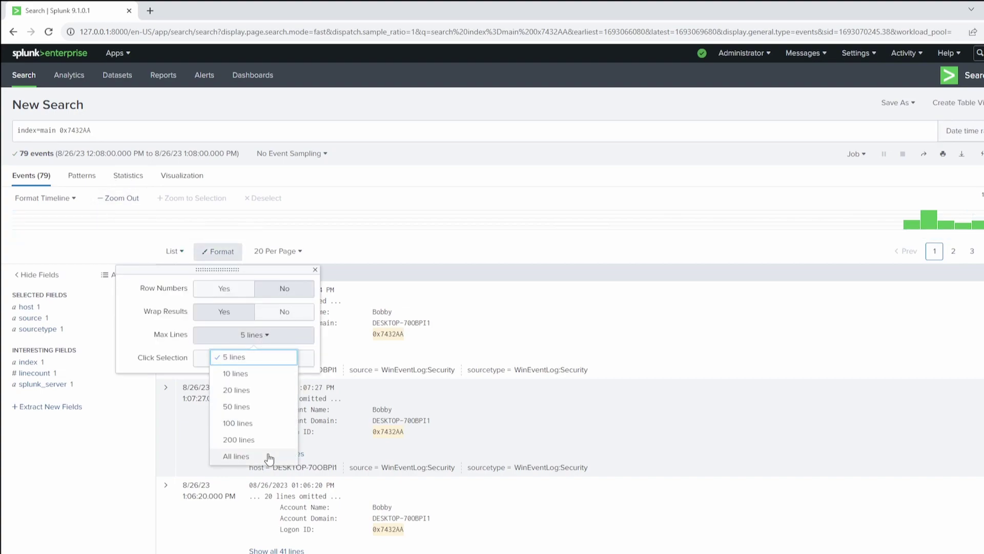
{"action": "left_click", "coordinate": [269, 456]}
{"action": "left_click", "coordinate": [981, 154]}
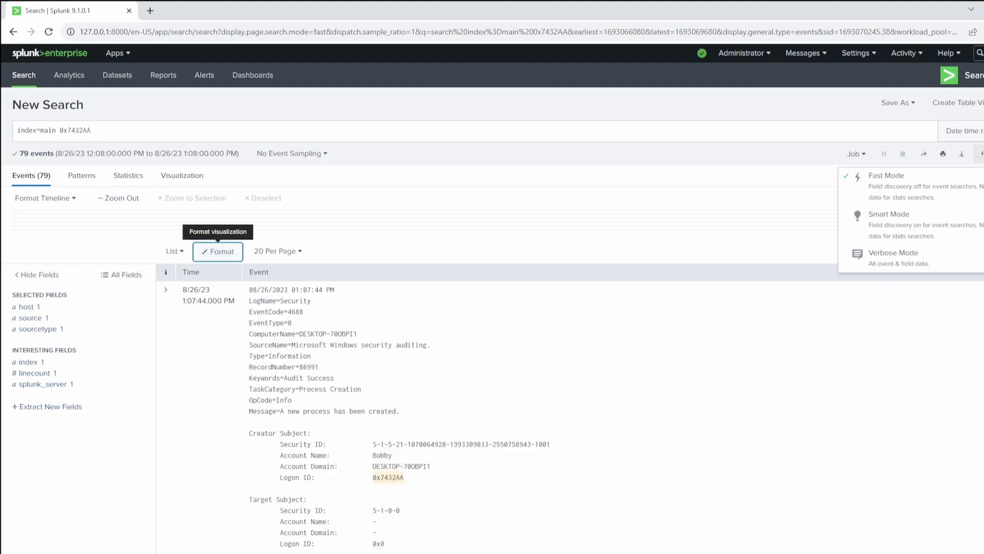
{"action": "left_click", "coordinate": [961, 270]}
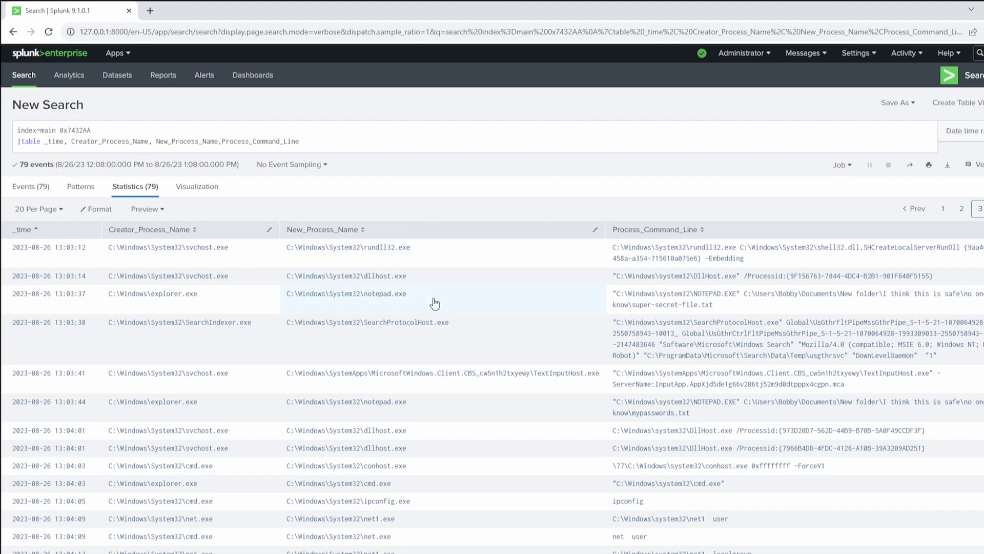
Highlight notepad.exe opening super-secret-file.txt and mypasswords.txt under logon ID 0x7432AA
{"action": "left_click_drag", "start_coordinate": [430, 300], "coordinate": [364, 299]}
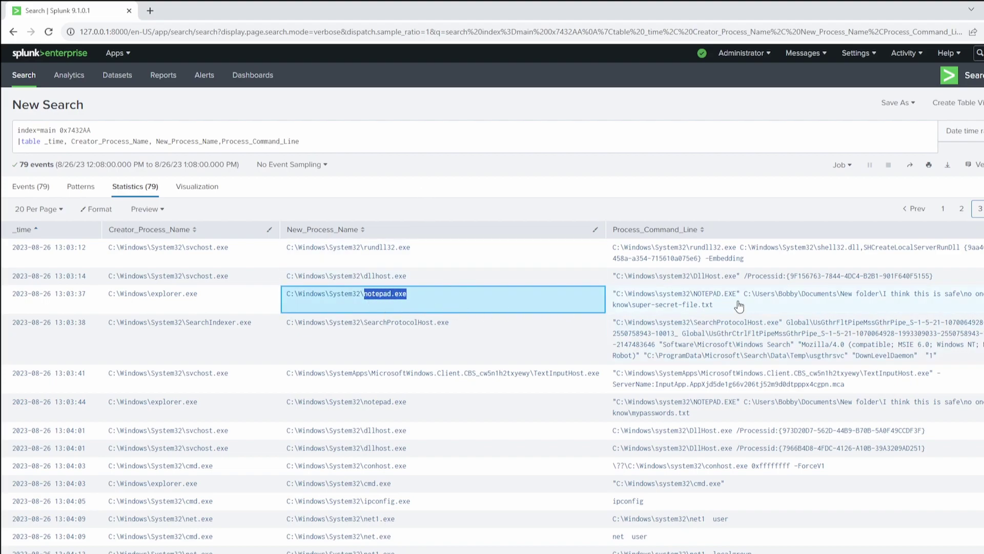
{"action": "left_click_drag", "start_coordinate": [738, 307], "coordinate": [636, 317]}
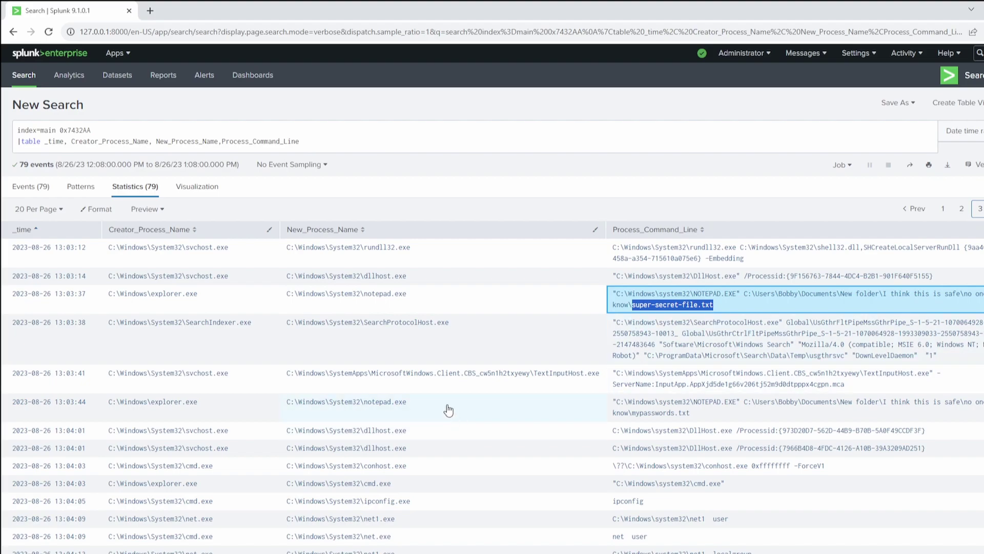
{"action": "left_click_drag", "start_coordinate": [710, 413], "coordinate": [634, 416]}
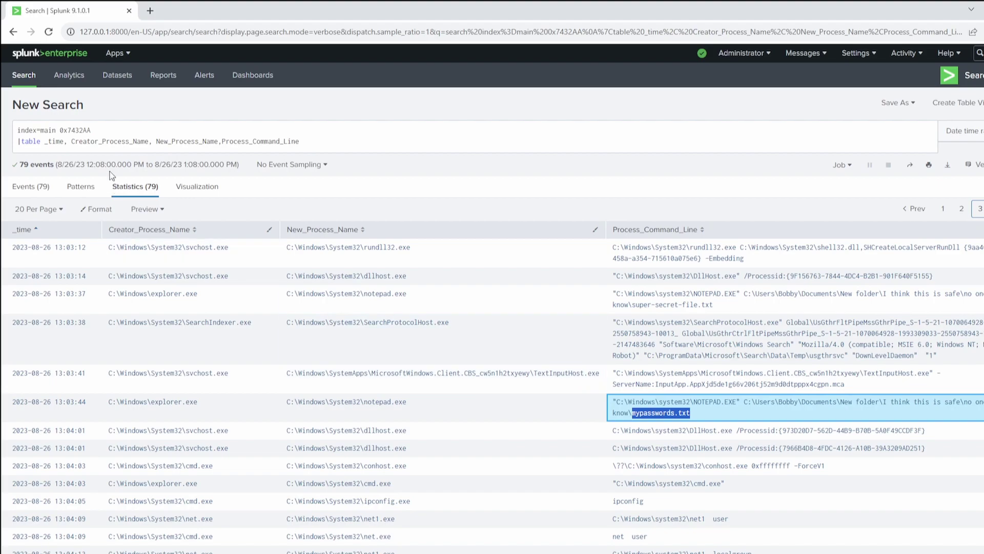
{"action": "left_click_drag", "start_coordinate": [93, 130], "coordinate": [60, 131]}
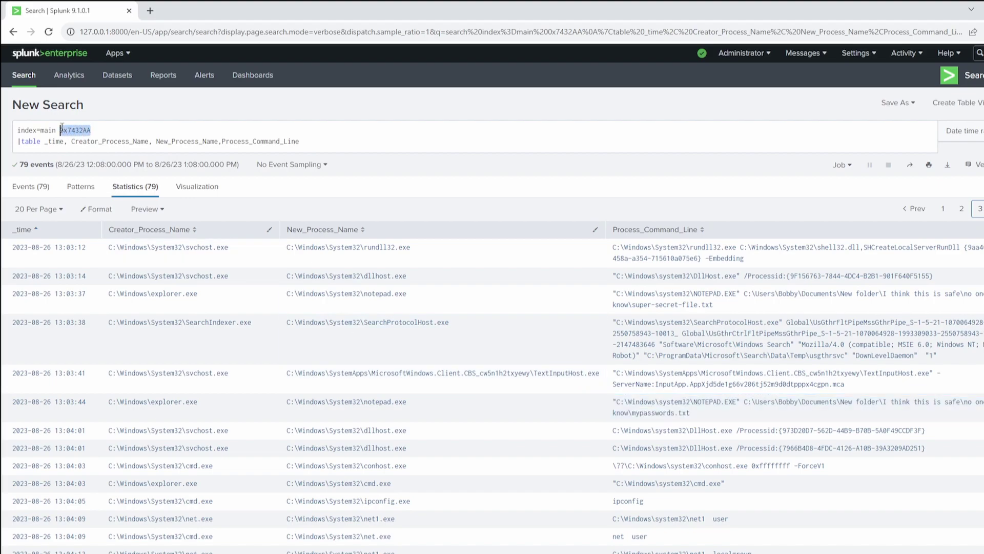
{"action": "left_click", "coordinate": [178, 112]}
Highlight cmd.exe from explorer.exe running ipconfig, net user and net localgroup
{"action": "scroll", "coordinate": [589, 404], "scroll_direction": "down", "scroll_amount": 3}
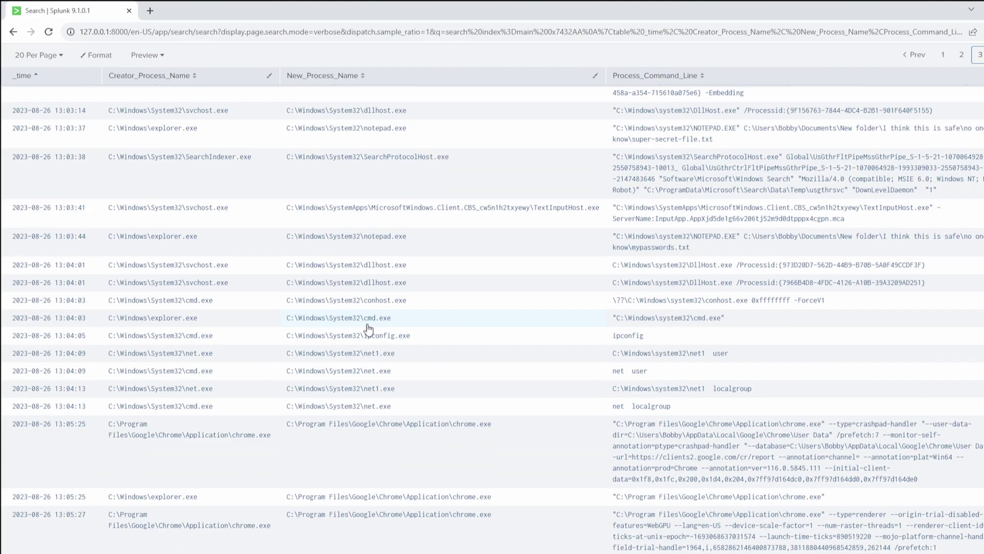
{"action": "left_click_drag", "start_coordinate": [365, 325], "coordinate": [392, 327]}
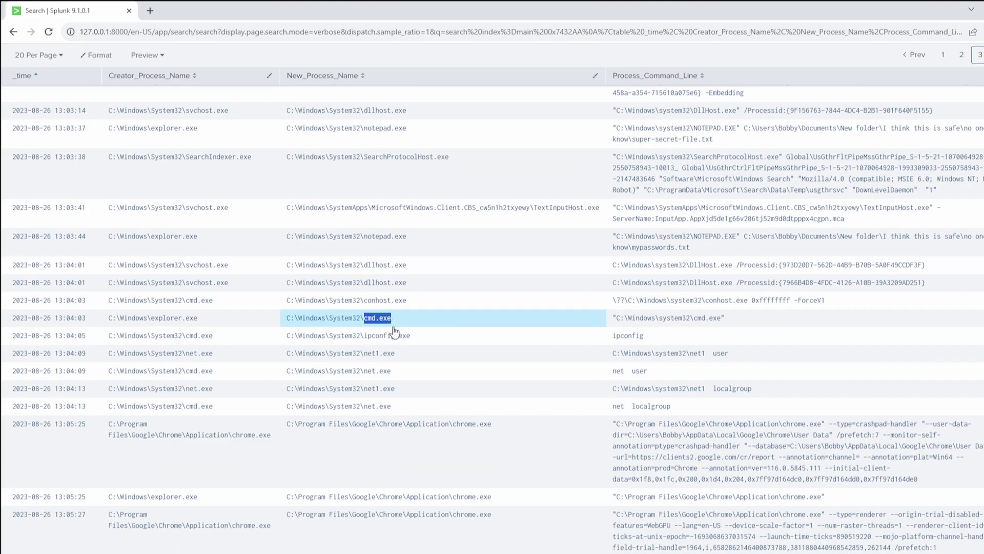
{"action": "triple_click", "coordinate": [738, 338]}
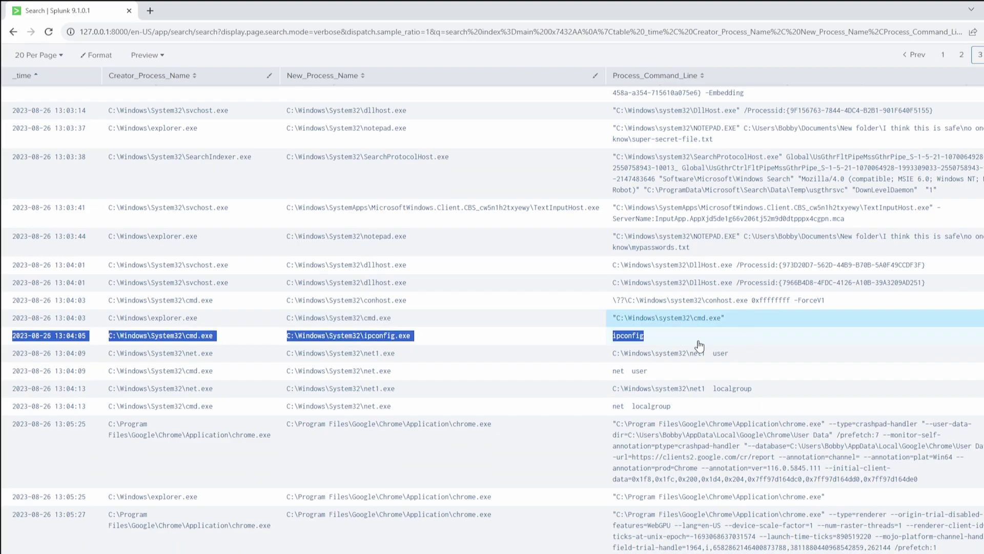
{"action": "left_click_drag", "start_coordinate": [729, 354], "coordinate": [703, 355]}
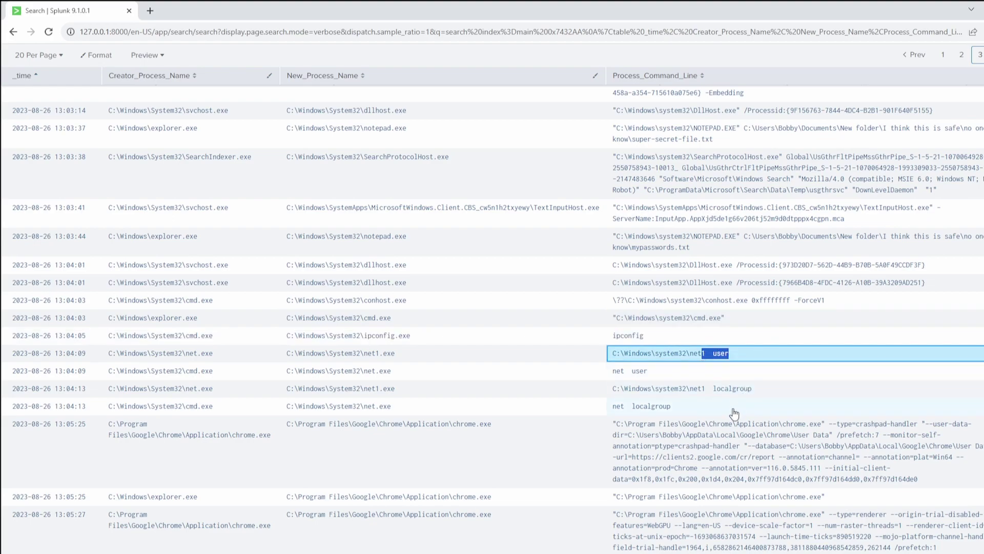
{"action": "left_click_drag", "start_coordinate": [687, 406], "coordinate": [651, 410]}
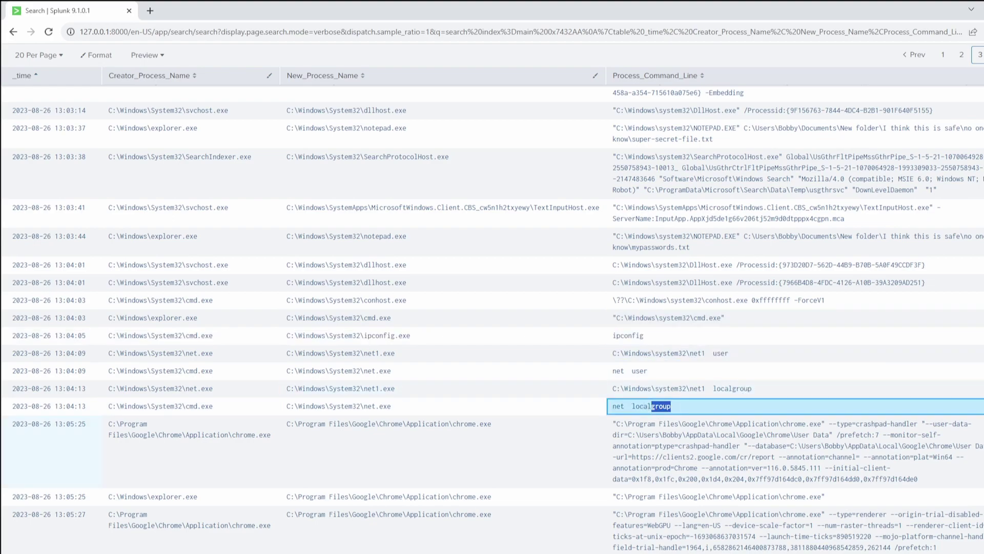